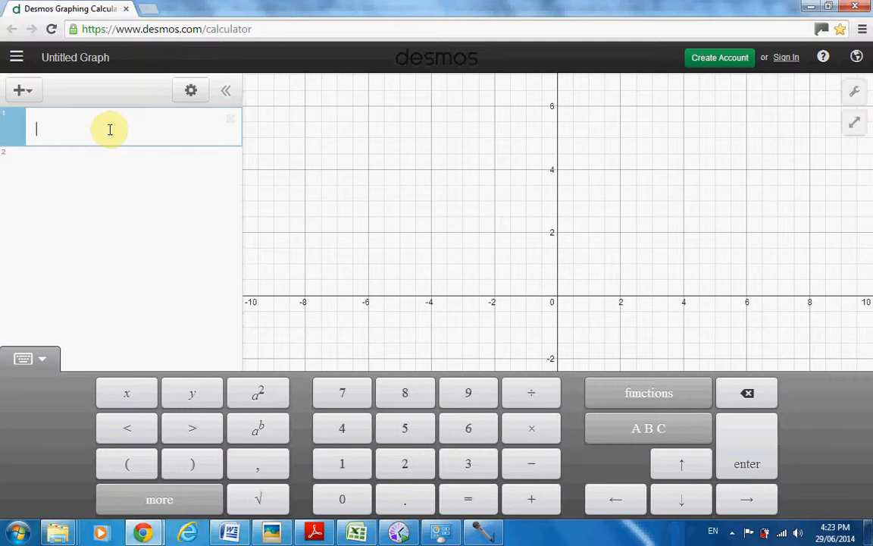
Graph the expression x^2 + c and add a slider for c set to -0.4
text(x)
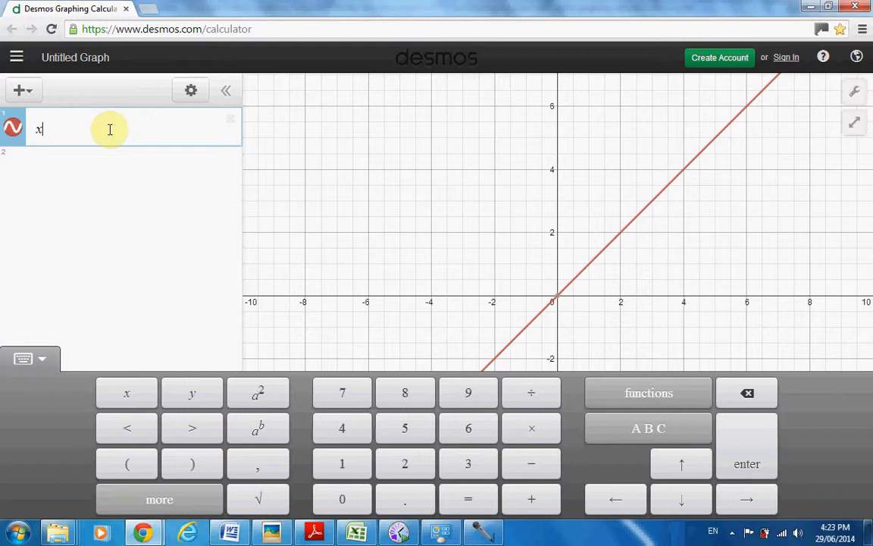
text(^)
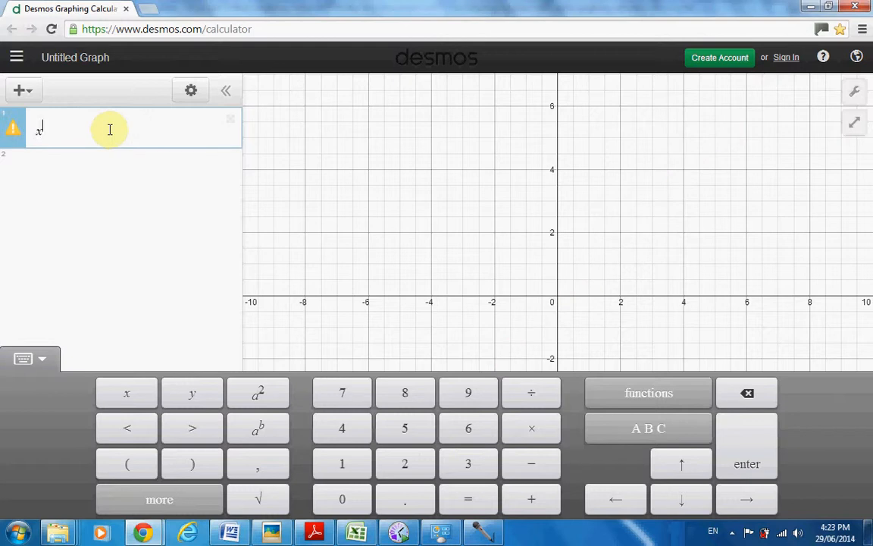
text(2)
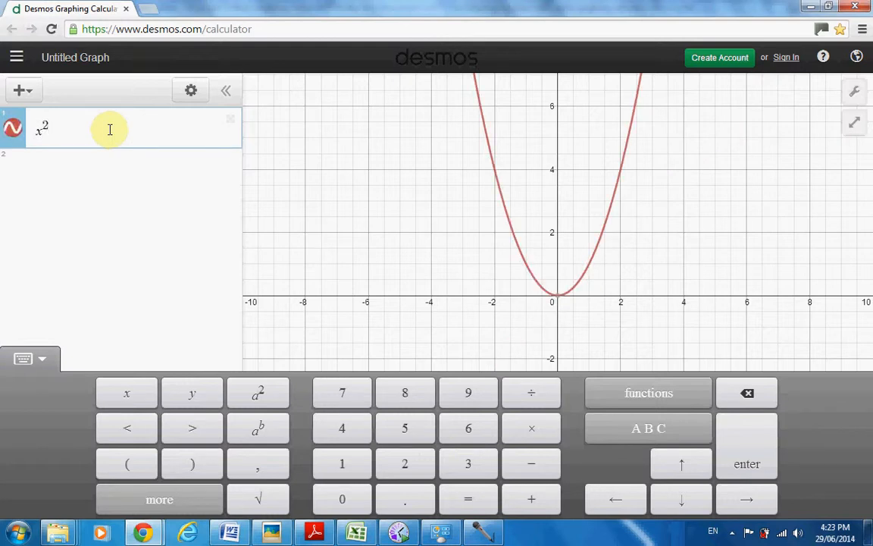
text(+c)
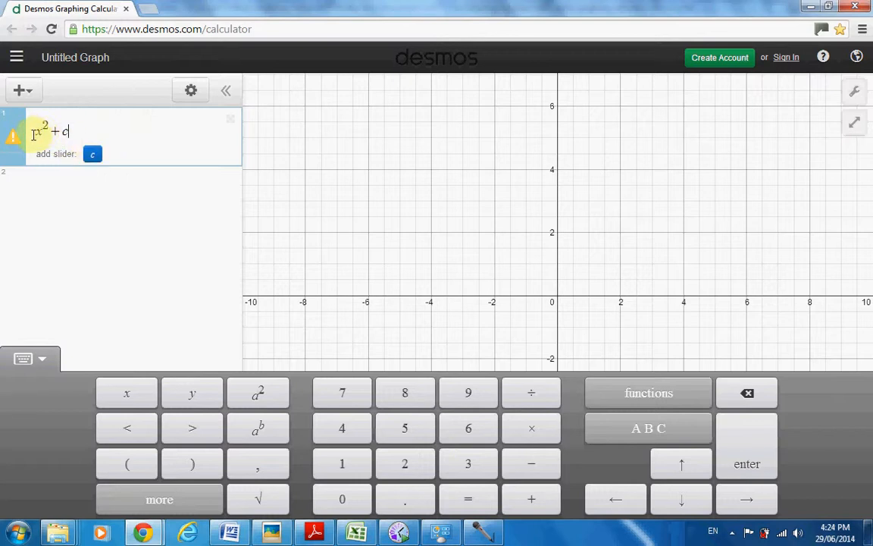
click(93, 157)
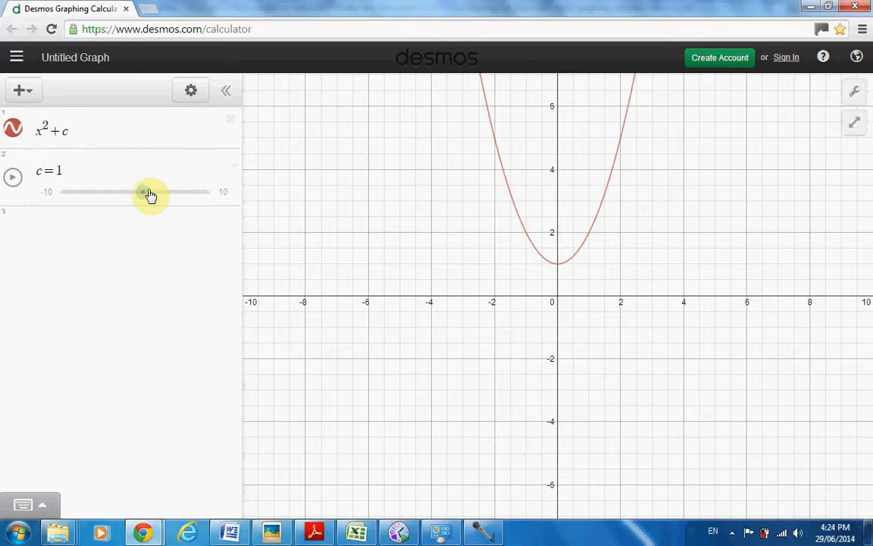
mouse_move(144, 195)
mouse_down()
mouse_move(176, 199)
mouse_move(77, 200)
mouse_move(165, 202)
mouse_move(134, 200)
mouse_up()
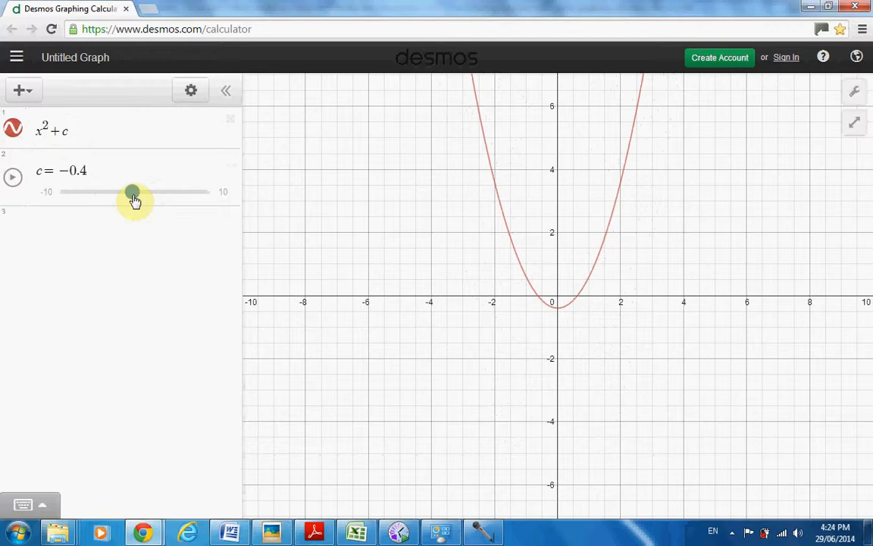
Remove the + c term from the first expression so it reads x^2
click(76, 137)
key(BackSpace)
key(BackSpace)
key(BackSpace)
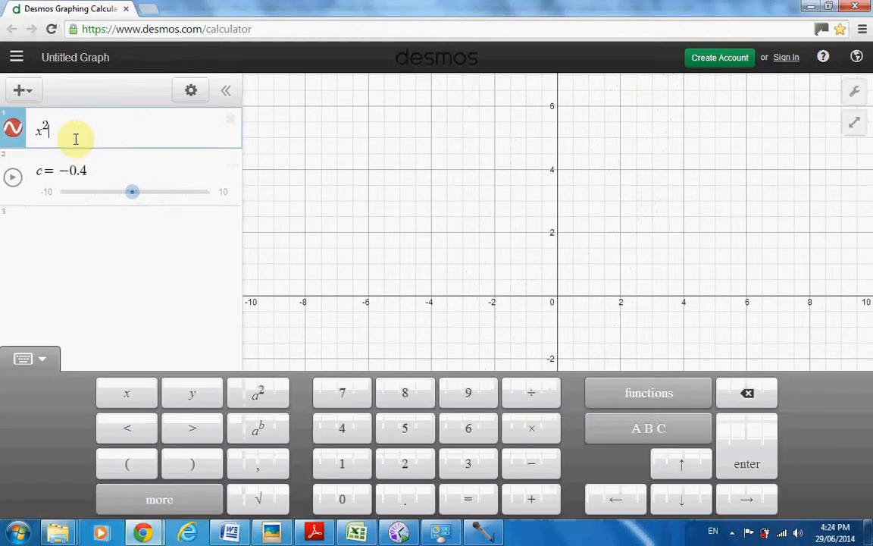
Put x in parentheses with a factor k so the first expression reads (kx)^2
key(Left)
key(Left)
key(Left)
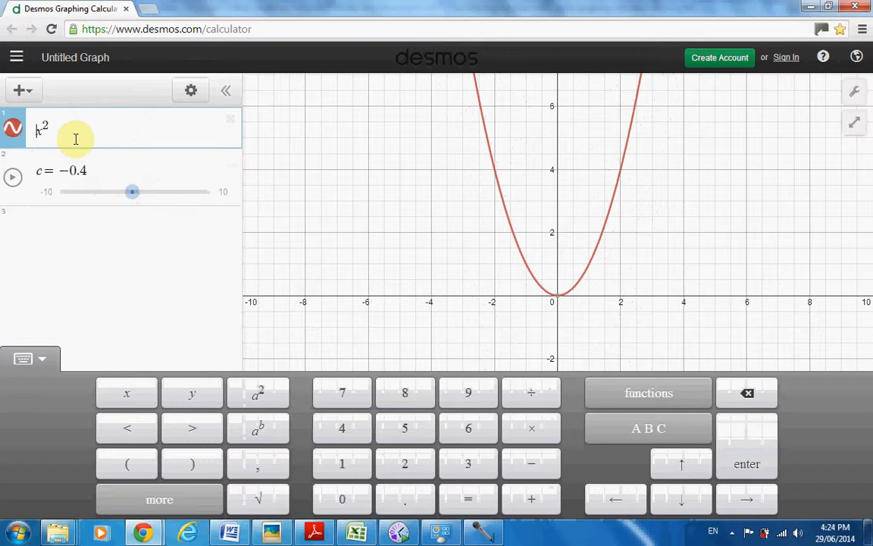
text(()
key(Right)
text())
key(Left)
key(Left)
text(k)
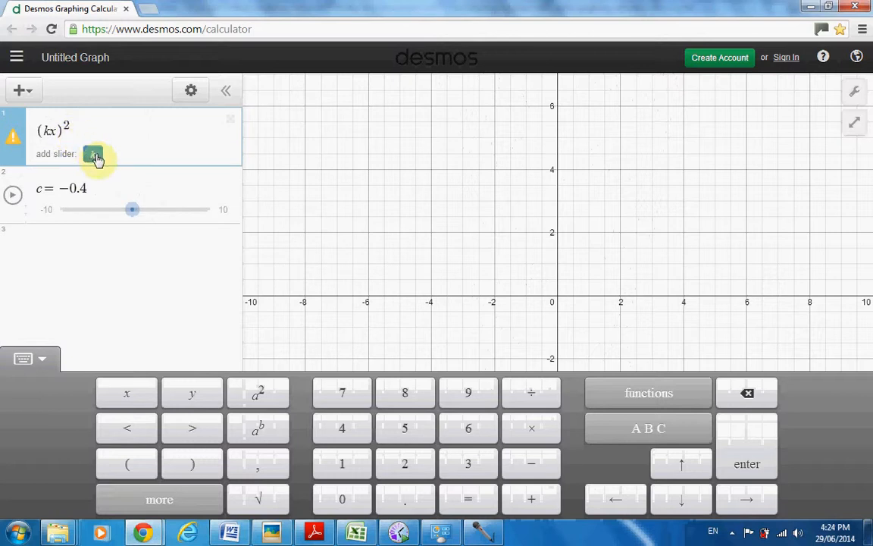
Replace the c slider with a slider for k set to 0.3
click(92, 156)
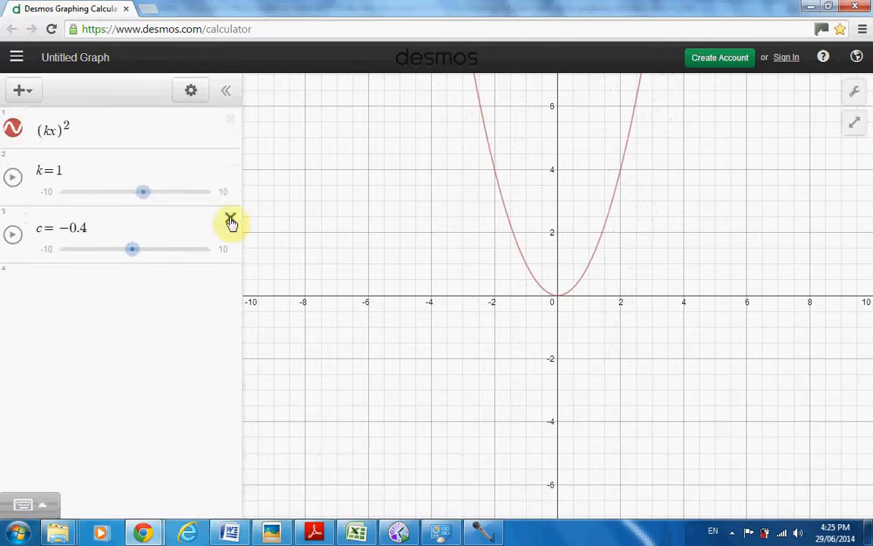
click(229, 217)
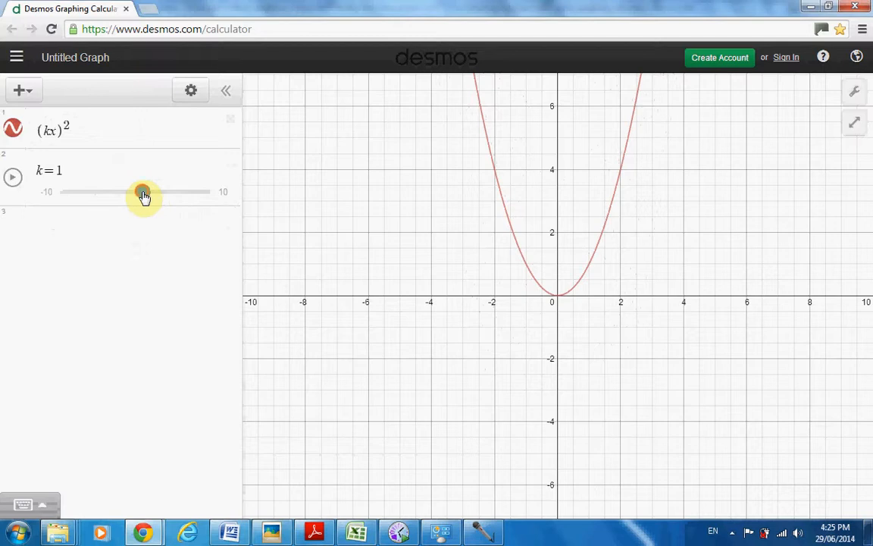
mouse_move(144, 197)
mouse_down()
mouse_move(167, 197)
mouse_move(141, 200)
mouse_up()
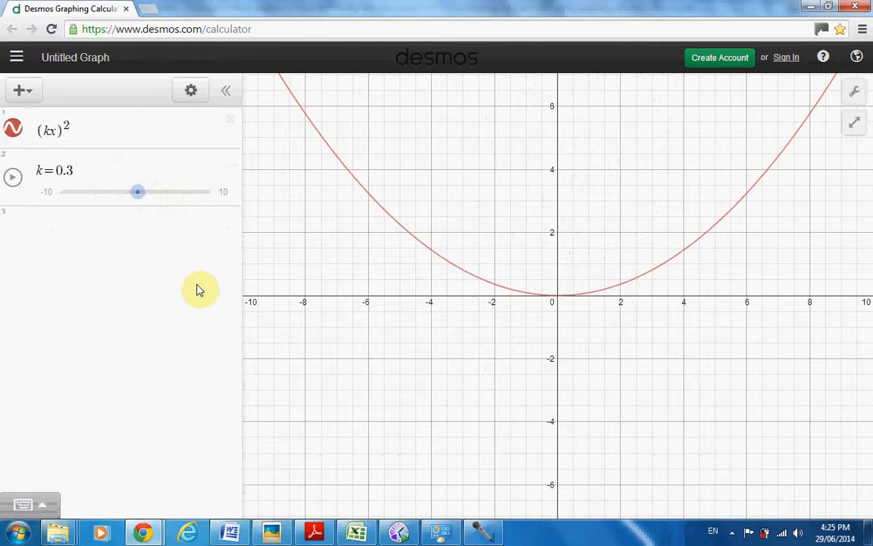
Replace the whole (kx)^2 expression with sin(kx)
click(71, 125)
key(ctrl+a)
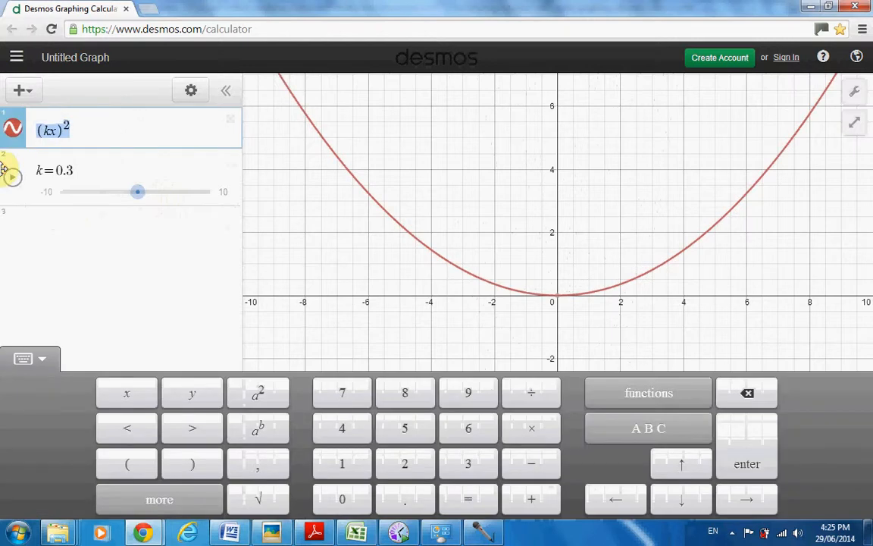
key(BackSpace)
text(s)
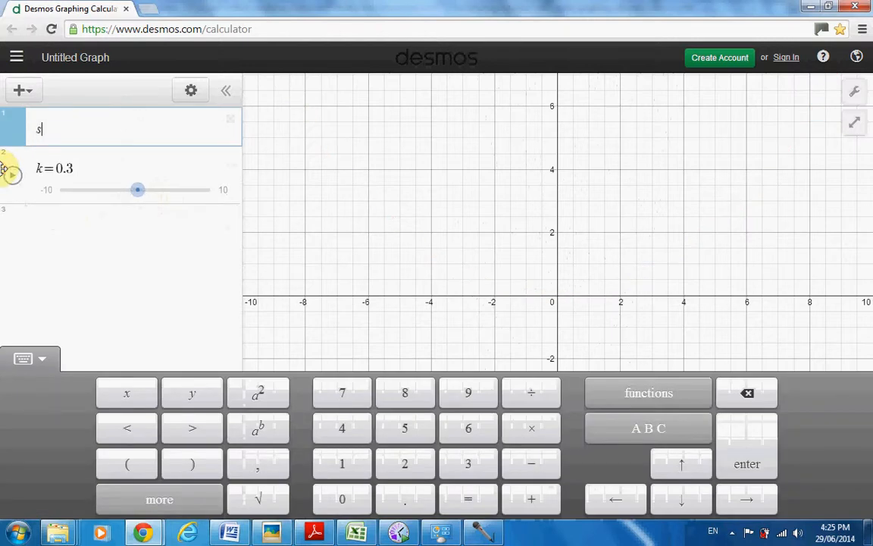
text(in(kx))
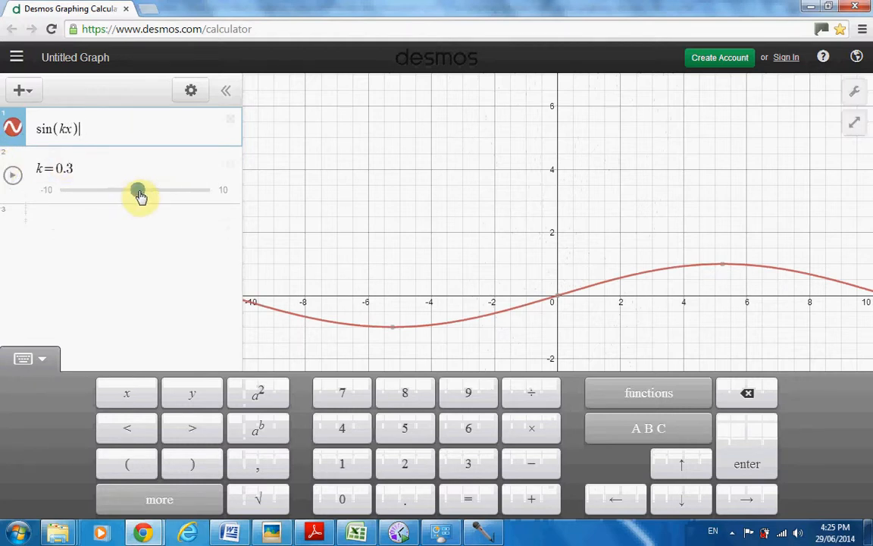
Vary the k slider for the sine graph to 1, up to 5.7 and back down to 0.4
drag(137, 197, 145, 196)
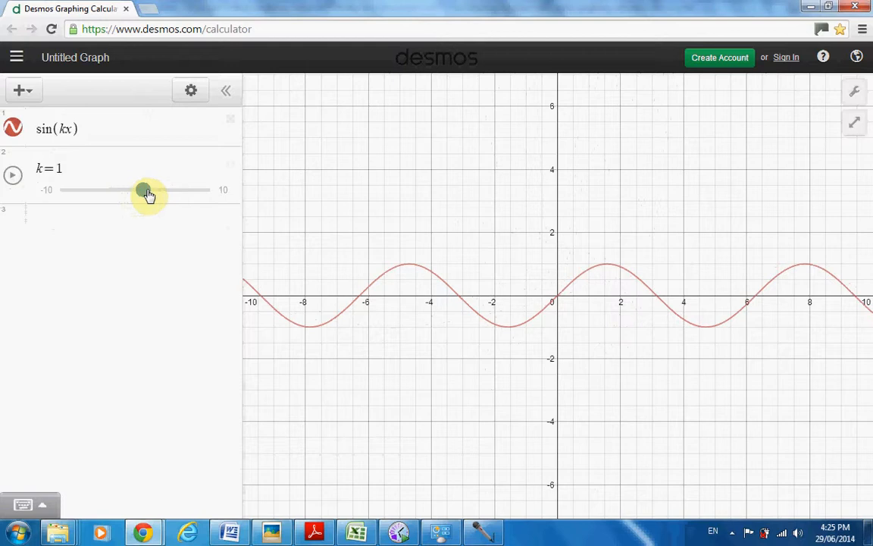
drag(149, 196, 179, 196)
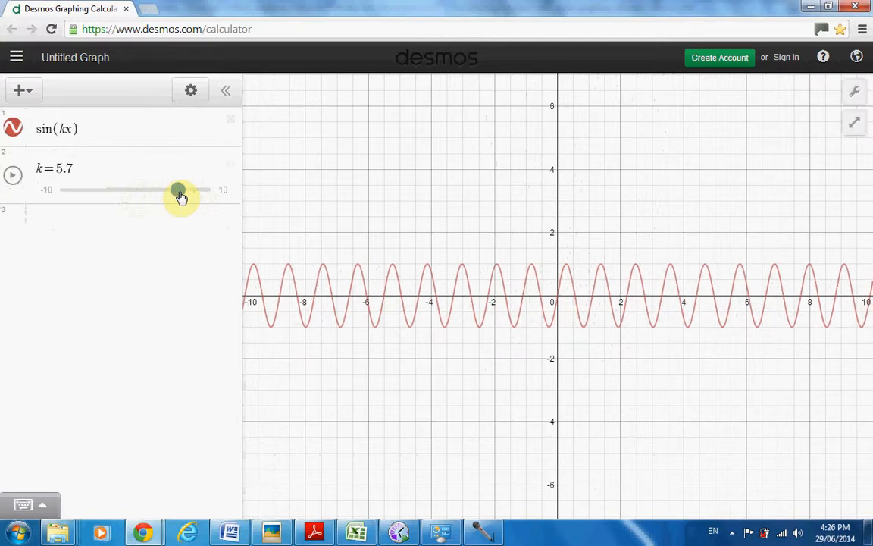
drag(180, 197, 147, 196)
drag(144, 196, 140, 195)
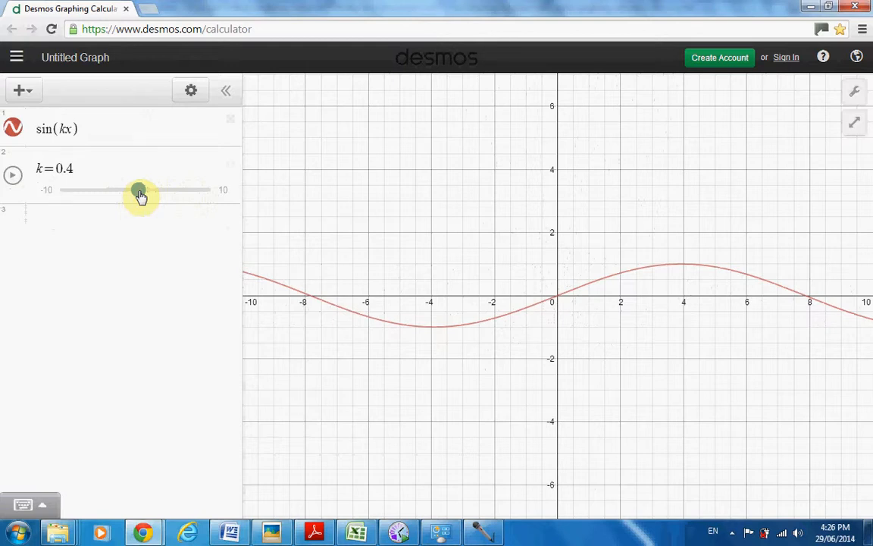
Delete the sin(kx) expression and start a blank expression below the k slider
click(86, 132)
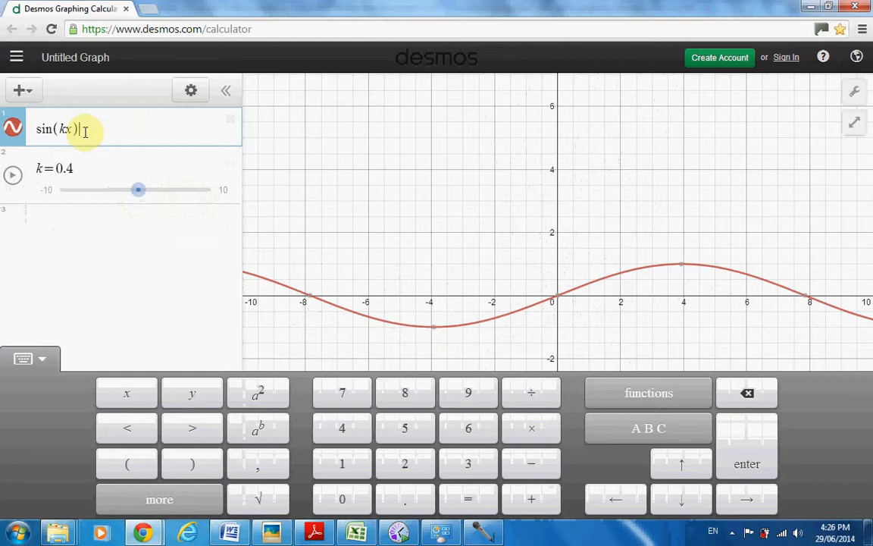
key(BackSpace)
key(BackSpace)
key(BackSpace)
key(BackSpace)
key(BackSpace)
key(BackSpace)
key(BackSpace)
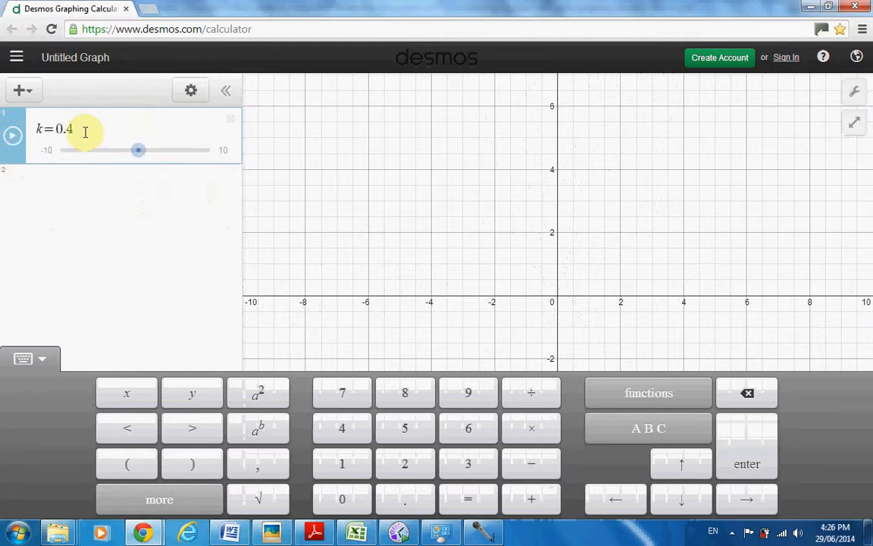
click(5, 185)
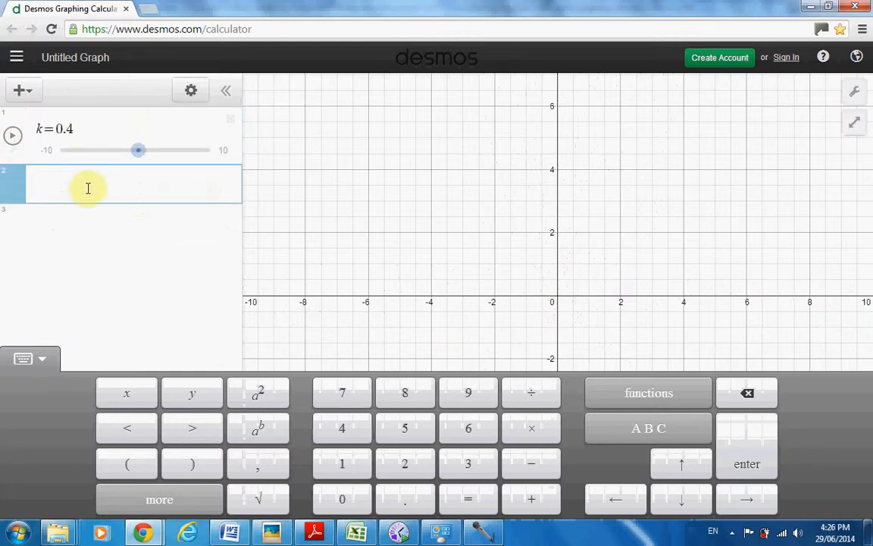